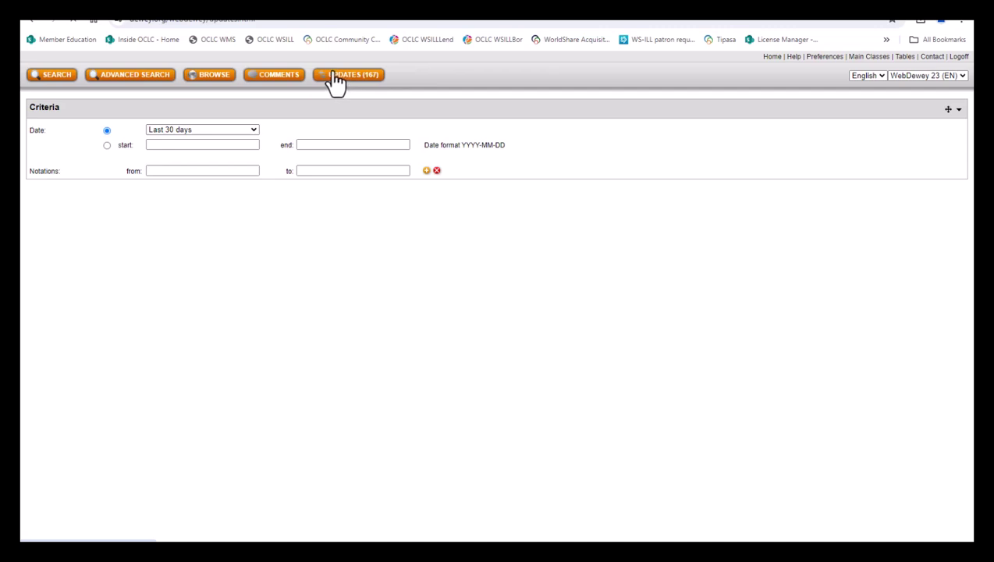
From the WebDewey home page, view the DDC 23 Manual, Introduction and Glossary documents in turn.
{"action": "left_click", "coordinate": [771, 57]}
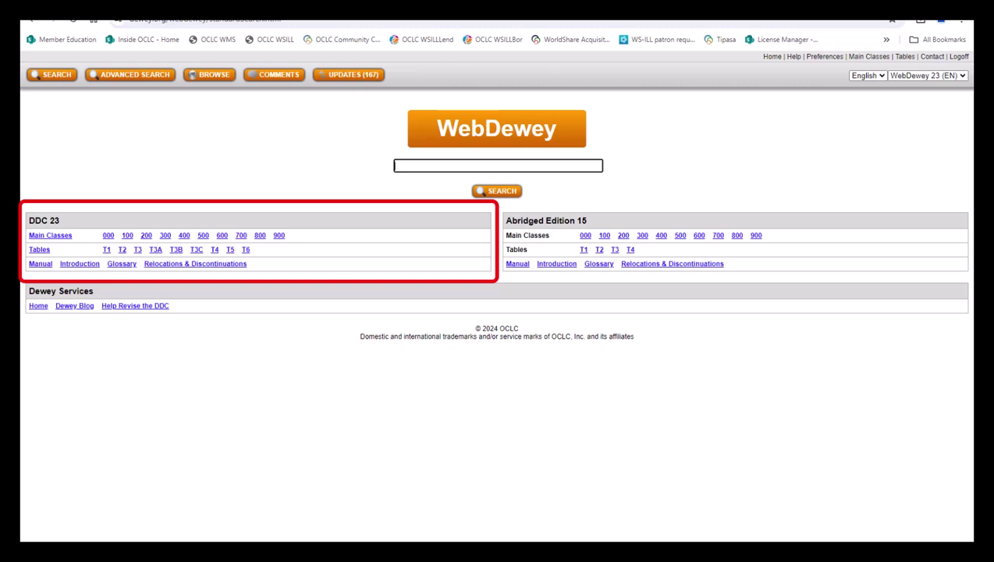
{"action": "left_click", "coordinate": [41, 264]}
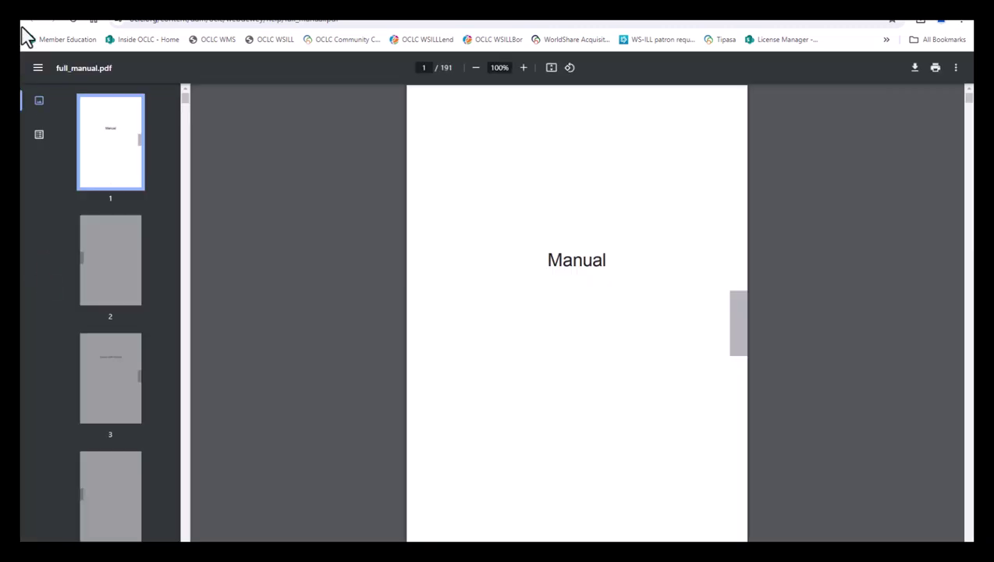
{"action": "key", "text": "alt+Left"}
{"action": "left_click", "coordinate": [92, 266]}
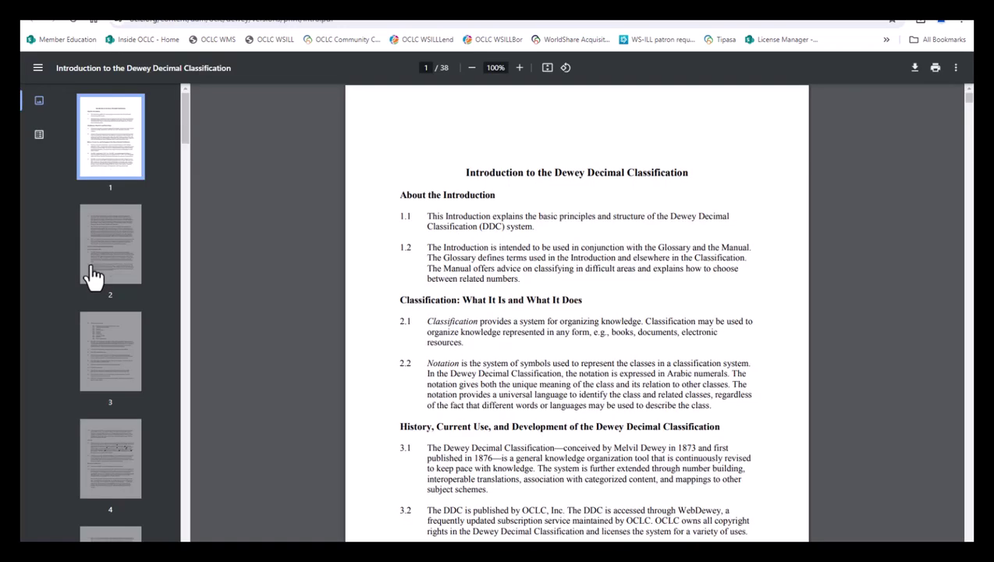
{"action": "key", "text": "alt+Left"}
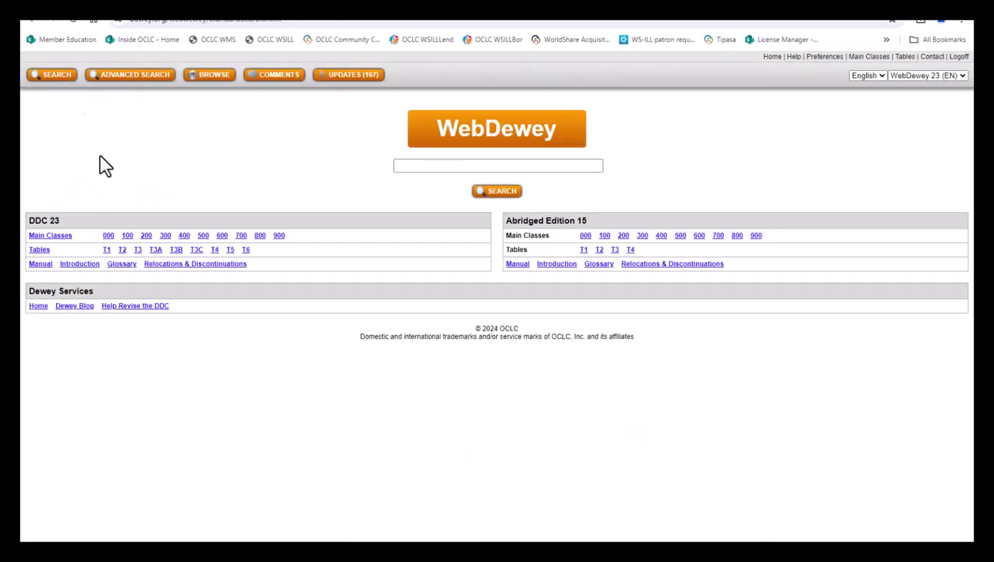
{"action": "left_click", "coordinate": [125, 266]}
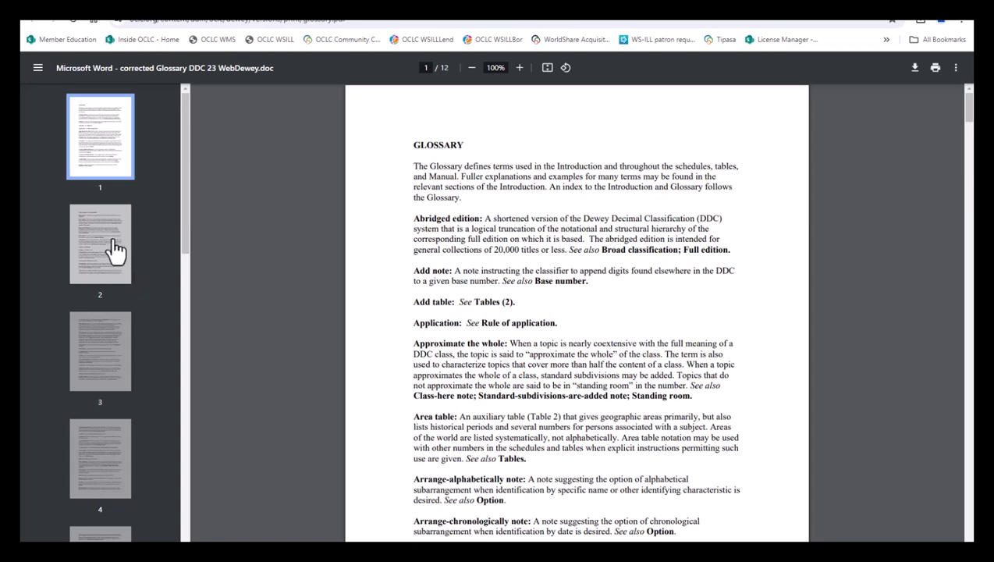
{"action": "key", "text": "alt+Left"}
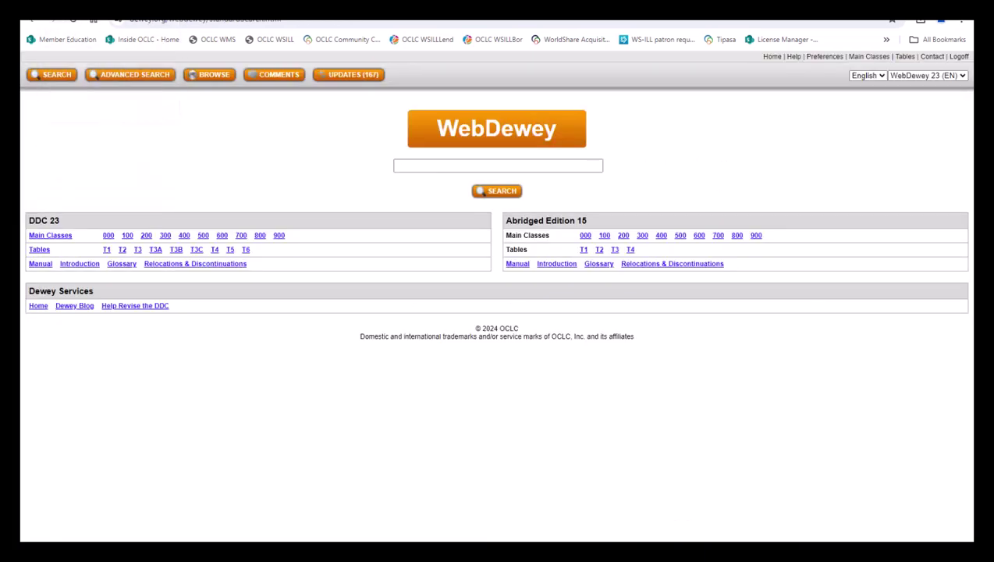
Open the DDC 23 Relocations & Discontinuations workbook and view its Relocations, Discontinuations and Reused numbers sheets.
{"action": "left_click", "coordinate": [178, 266]}
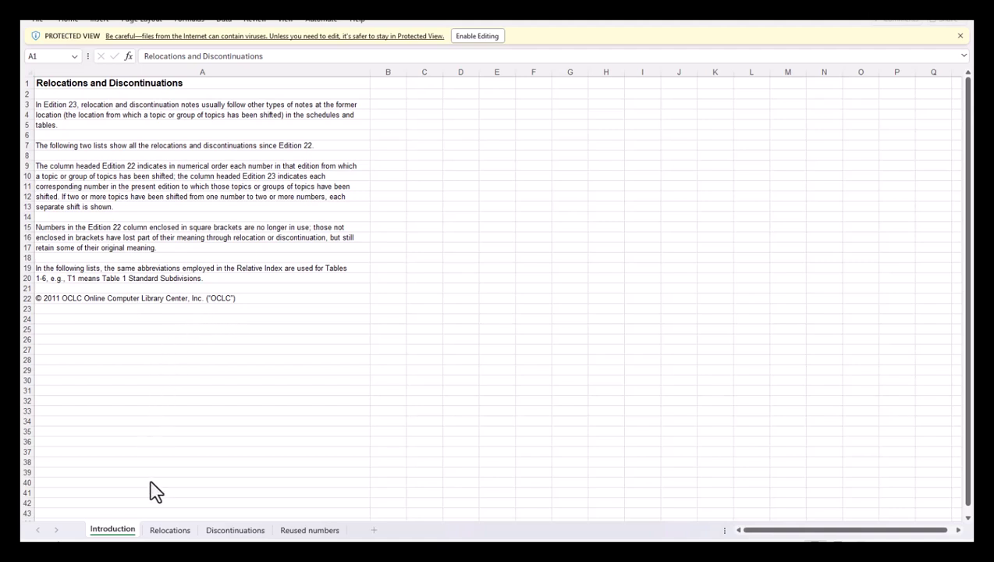
{"action": "left_click", "coordinate": [164, 534]}
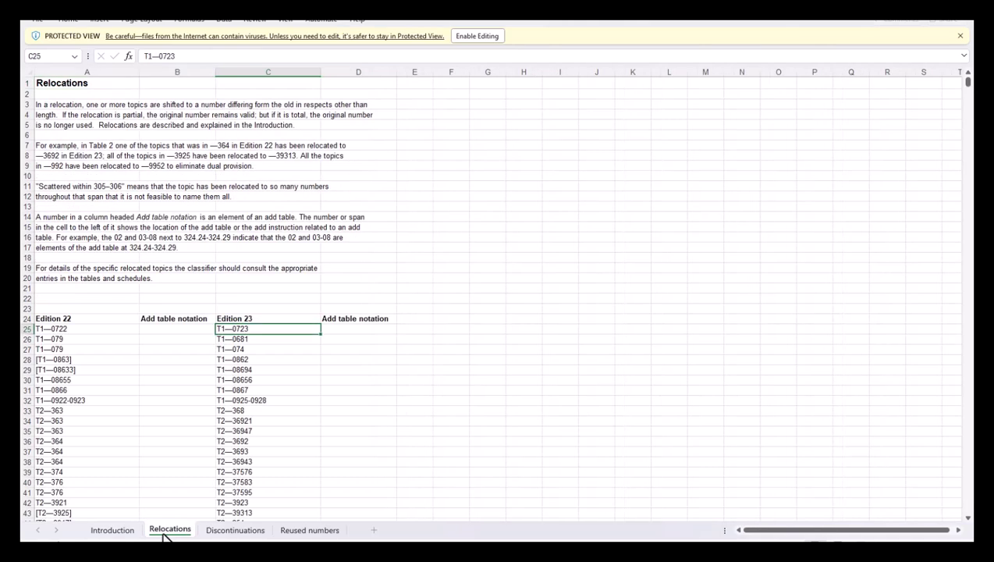
{"action": "left_click", "coordinate": [238, 532]}
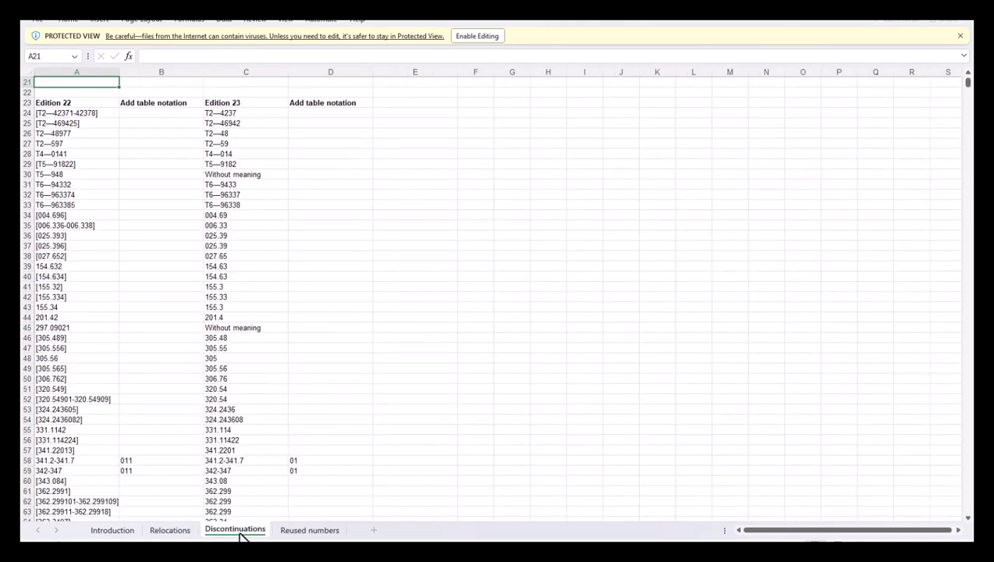
{"action": "left_click", "coordinate": [308, 532]}
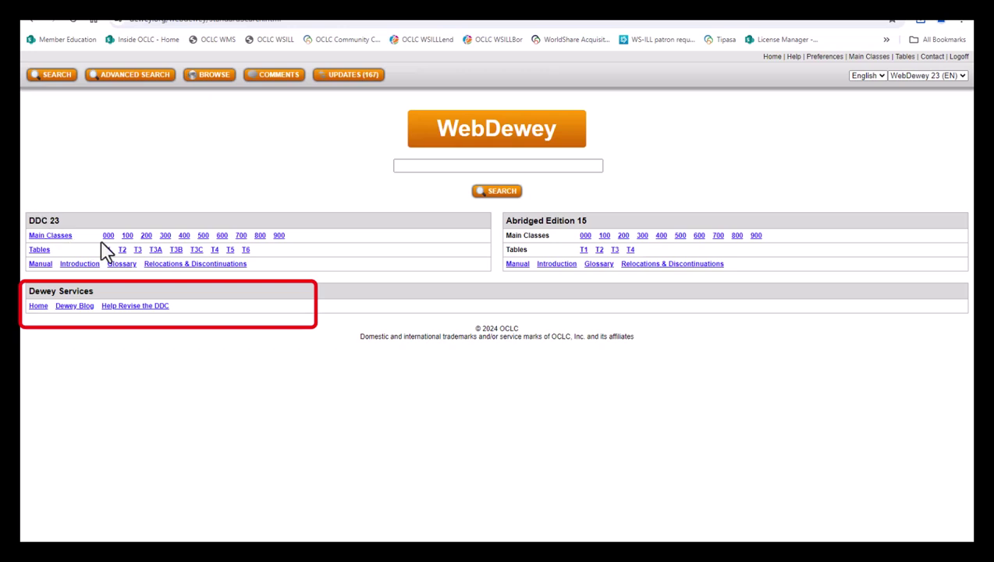
Visit the Dewey Services home page and the Dewey Blog from the WebDewey home page.
{"action": "left_click", "coordinate": [36, 307]}
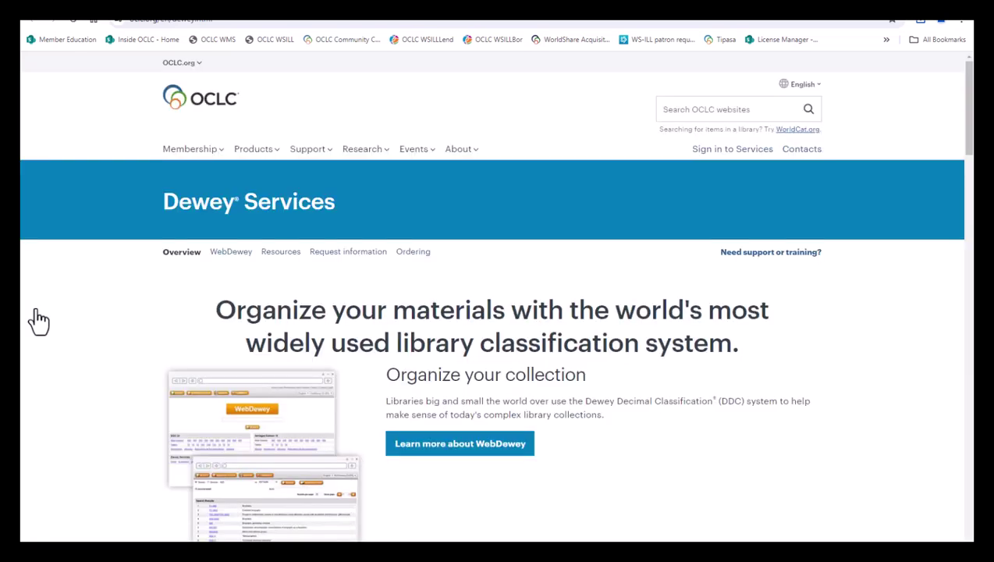
{"action": "key", "text": "alt+Left"}
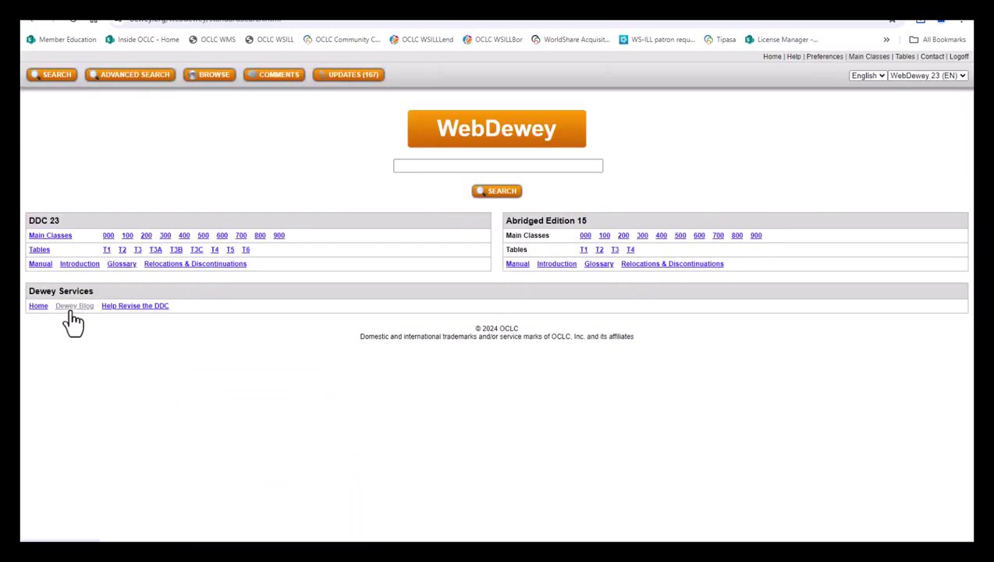
{"action": "left_click", "coordinate": [70, 309]}
In the preferences, try Advanced search, Browse and Updates as the opening screen, and restore Standard search.
{"action": "left_click", "coordinate": [825, 57]}
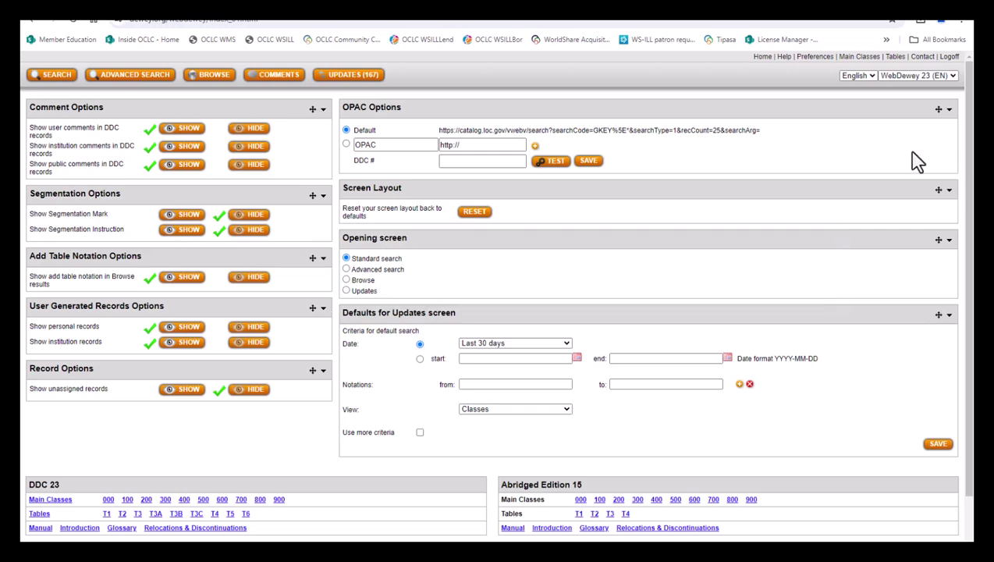
{"action": "left_click", "coordinate": [346, 269]}
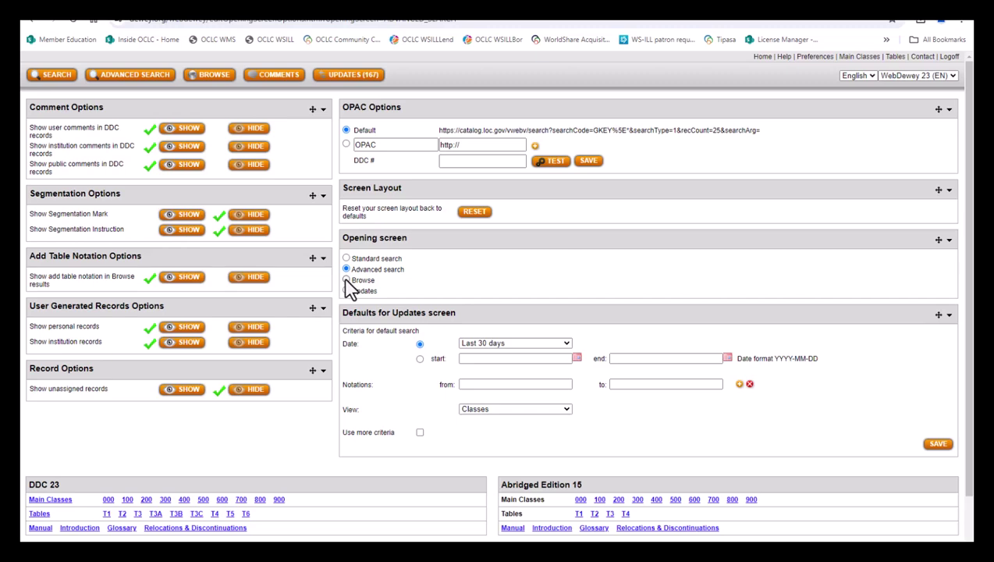
{"action": "left_click", "coordinate": [346, 280]}
{"action": "left_click", "coordinate": [346, 291]}
{"action": "key", "text": "Down"}
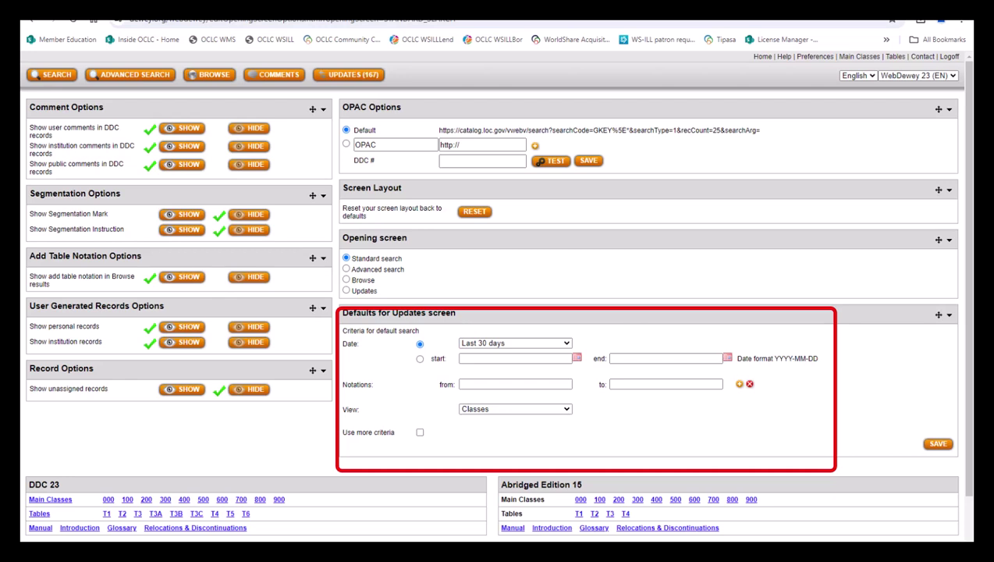
Examine the date range, start date calendar, view and additional criteria options in the defaults for the Updates screen.
{"action": "left_click", "coordinate": [567, 344]}
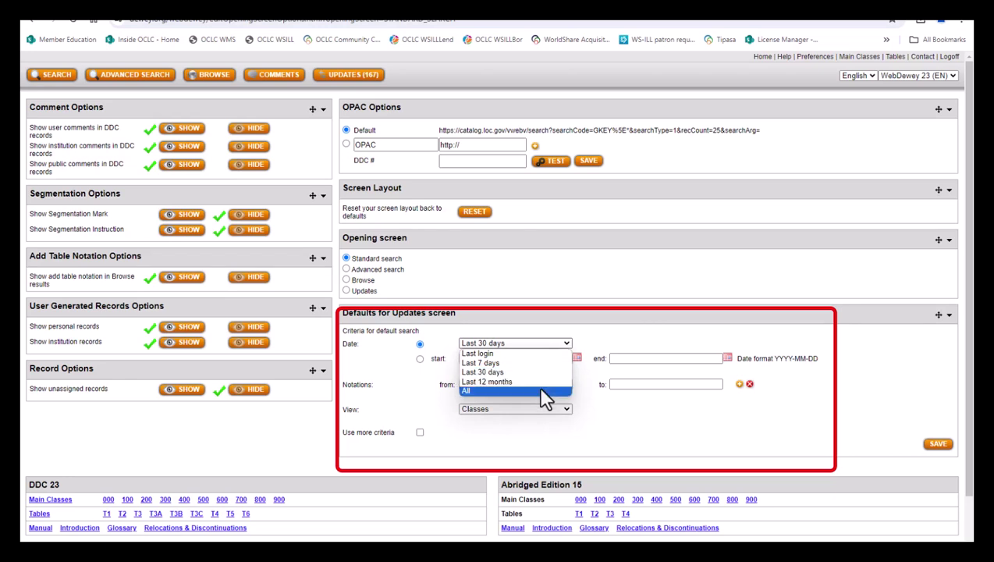
{"action": "left_click", "coordinate": [628, 417]}
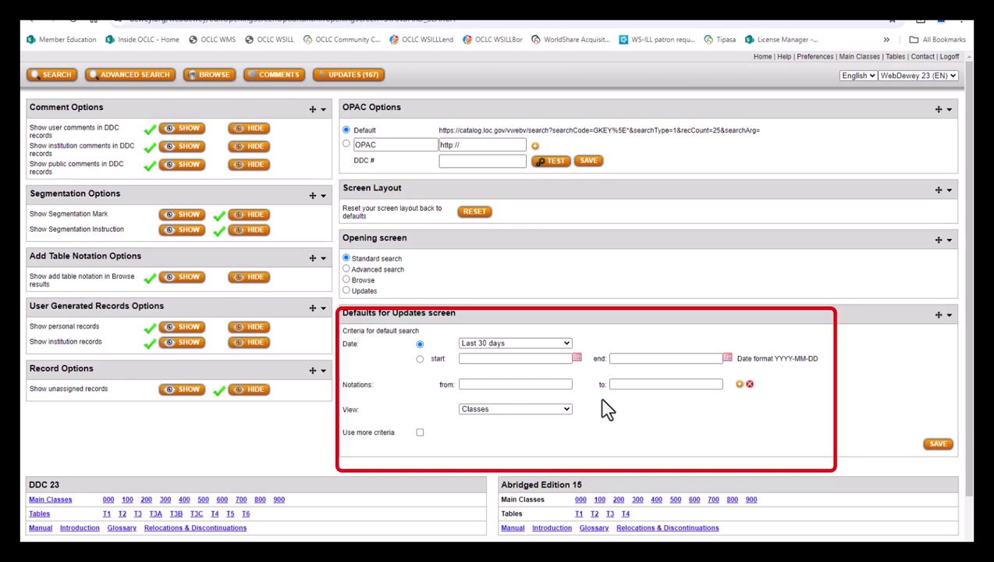
{"action": "left_click", "coordinate": [577, 358]}
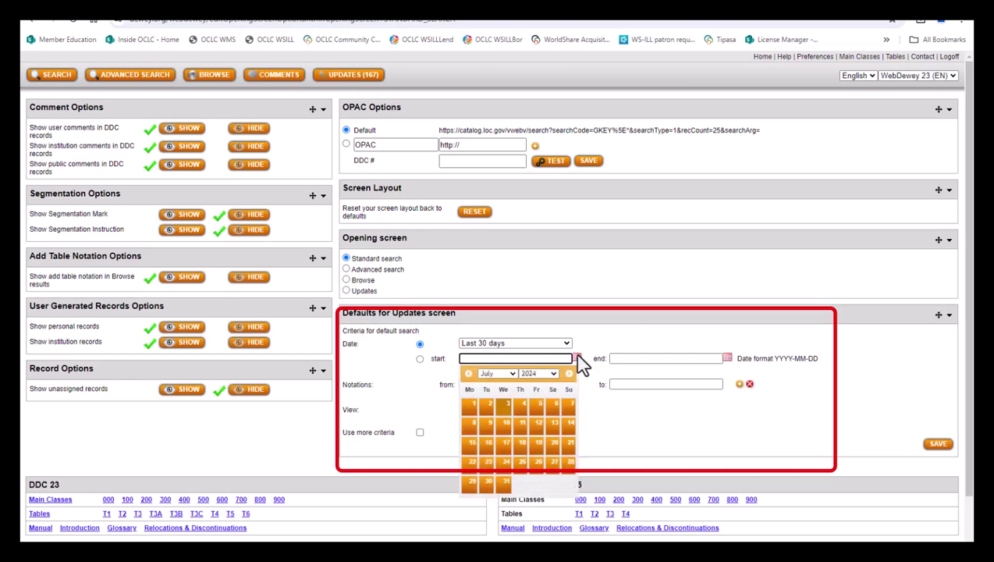
{"action": "left_click", "coordinate": [816, 422]}
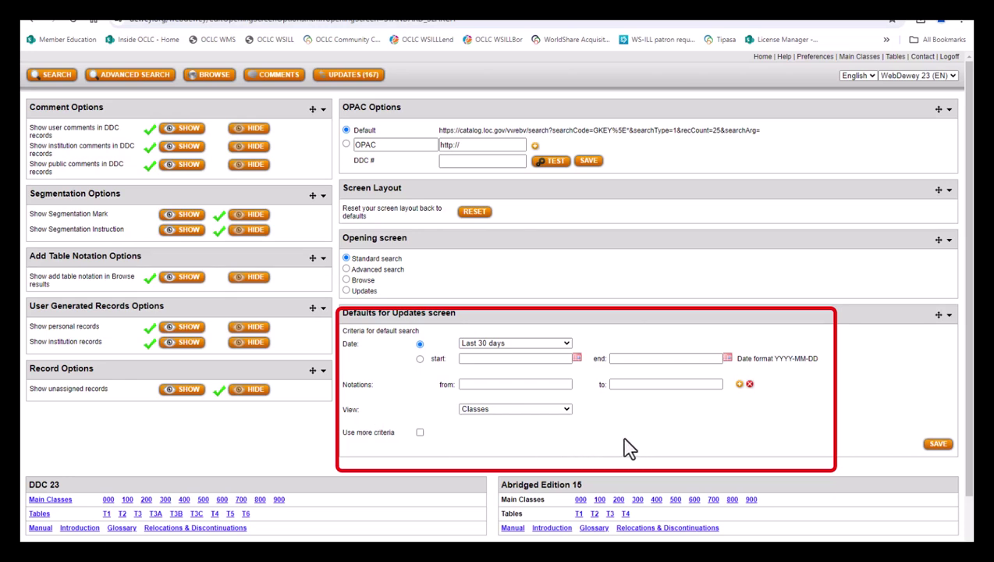
{"action": "left_click", "coordinate": [566, 412]}
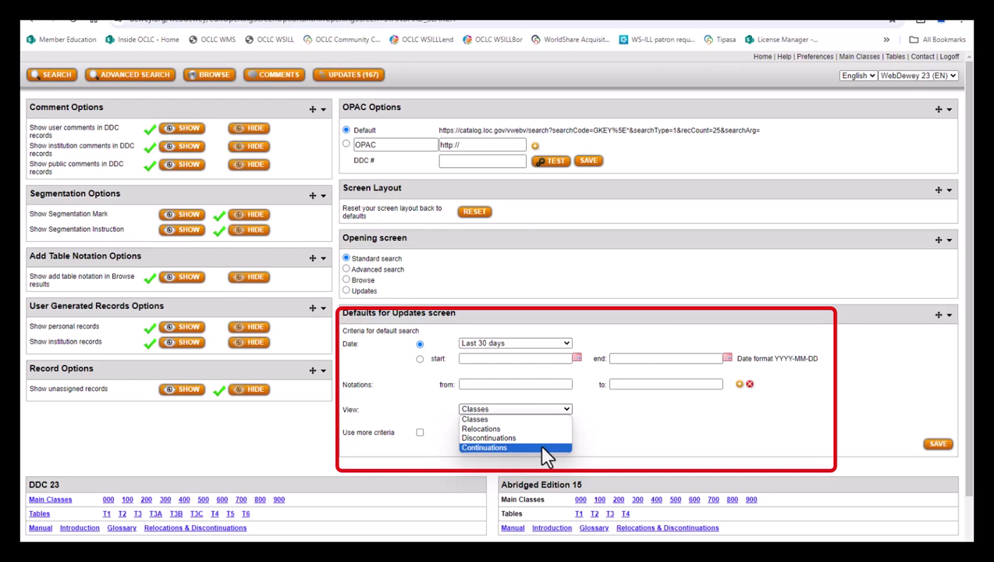
{"action": "left_click", "coordinate": [663, 441]}
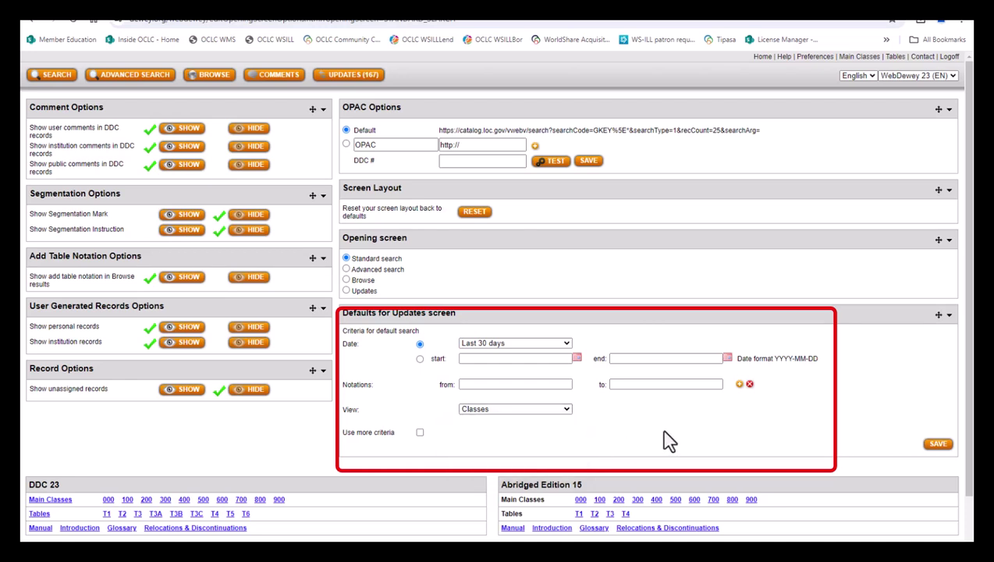
{"action": "left_click", "coordinate": [420, 433]}
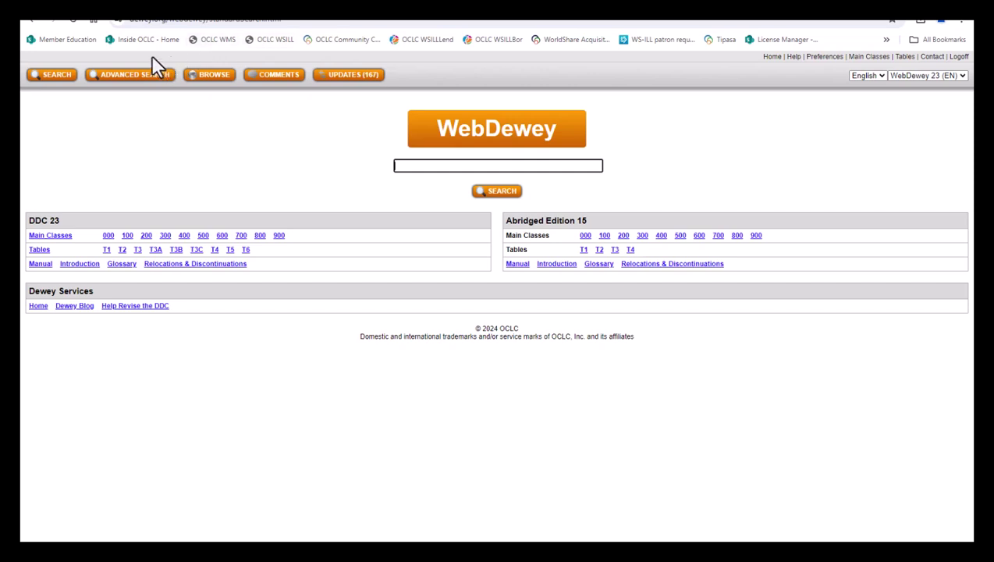
Open a blank new comment form and examine its number type and comment type choices and its title, keywords and comment fields.
{"action": "left_click", "coordinate": [270, 80]}
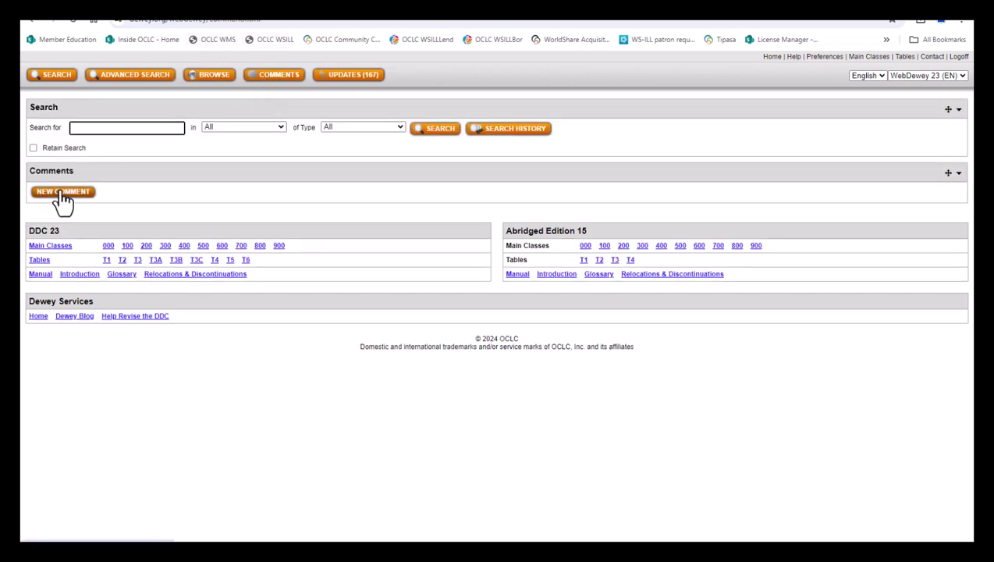
{"action": "left_click", "coordinate": [60, 194]}
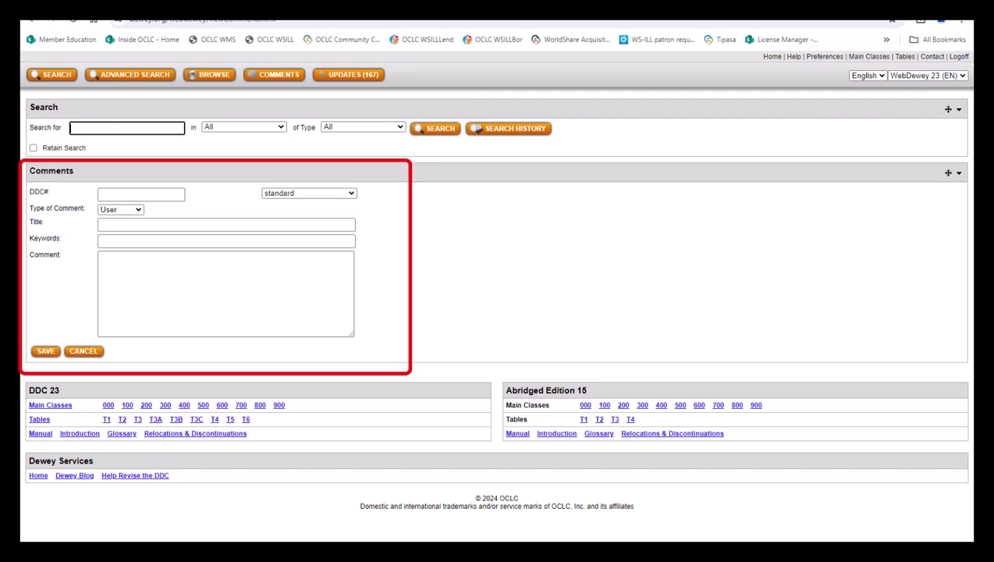
{"action": "left_click", "coordinate": [352, 195]}
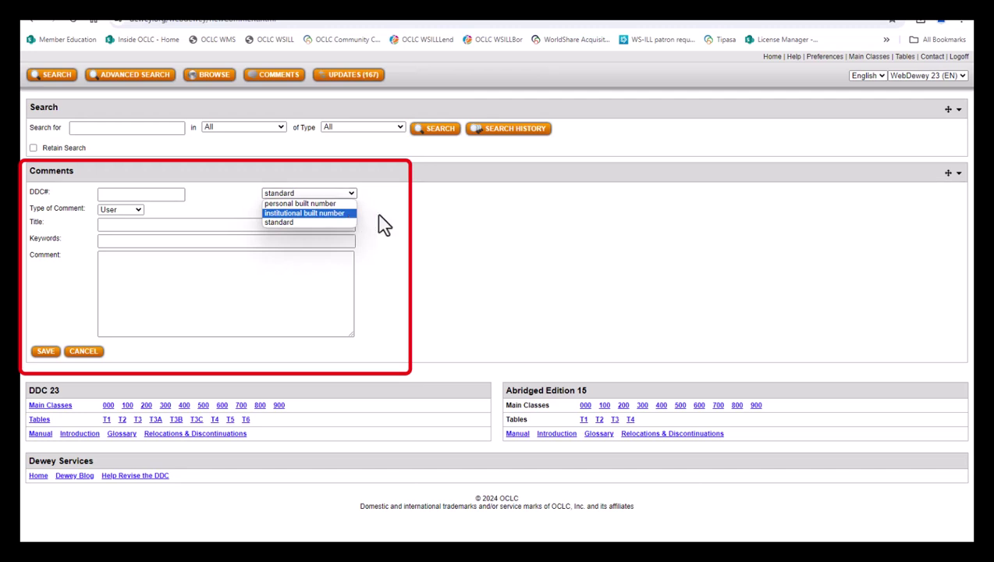
{"action": "left_click", "coordinate": [149, 222]}
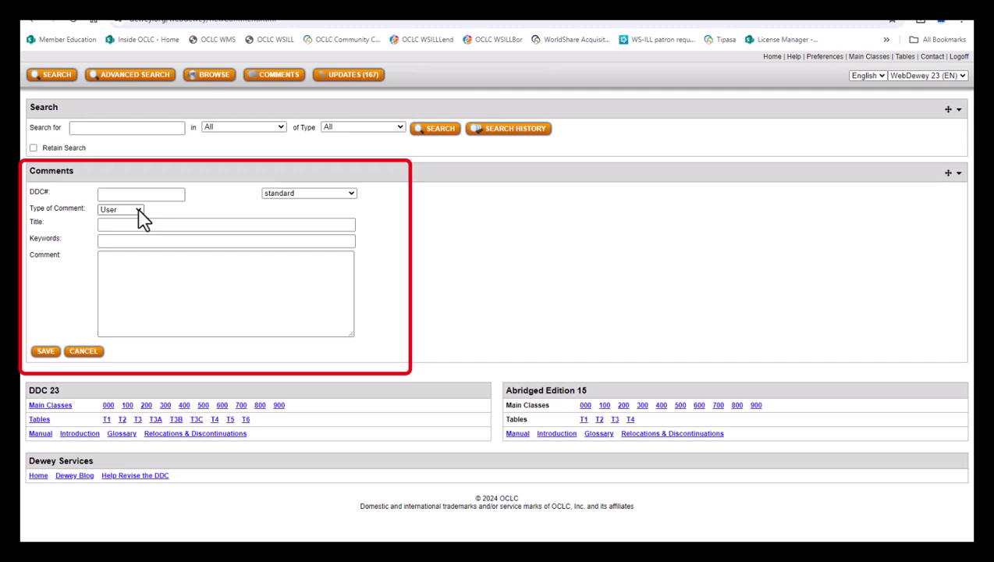
{"action": "left_click", "coordinate": [141, 210]}
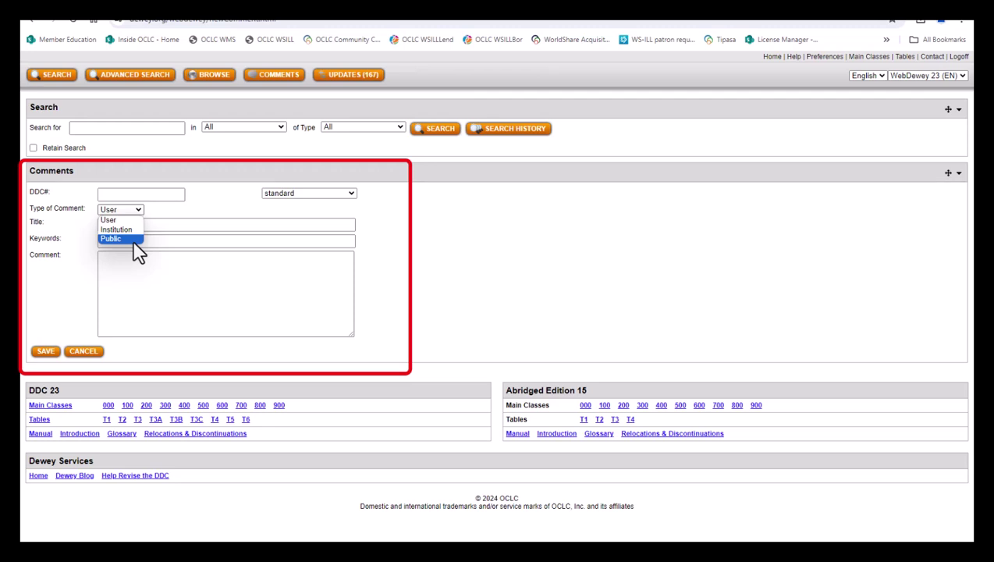
{"action": "left_click", "coordinate": [112, 225]}
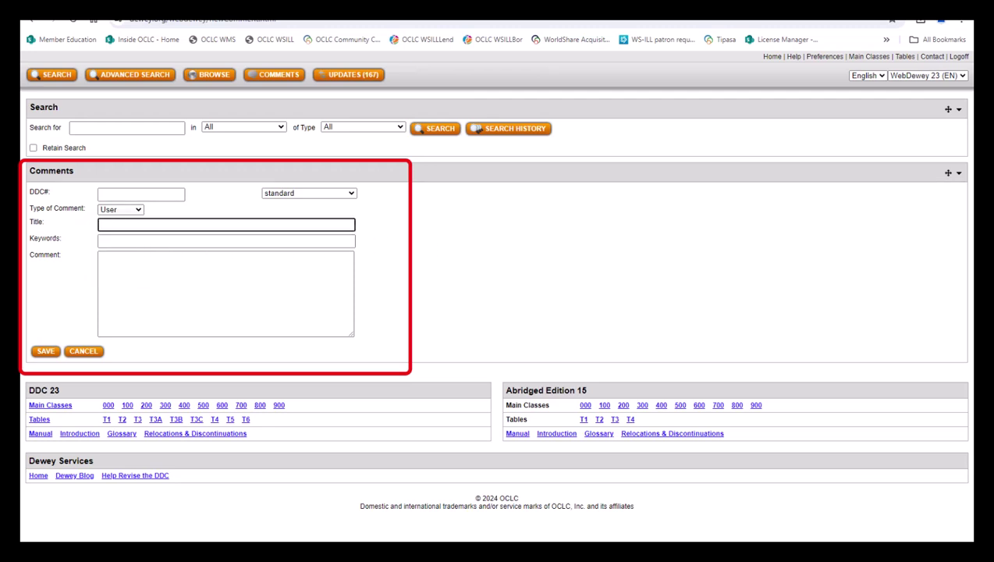
{"action": "left_click", "coordinate": [103, 242]}
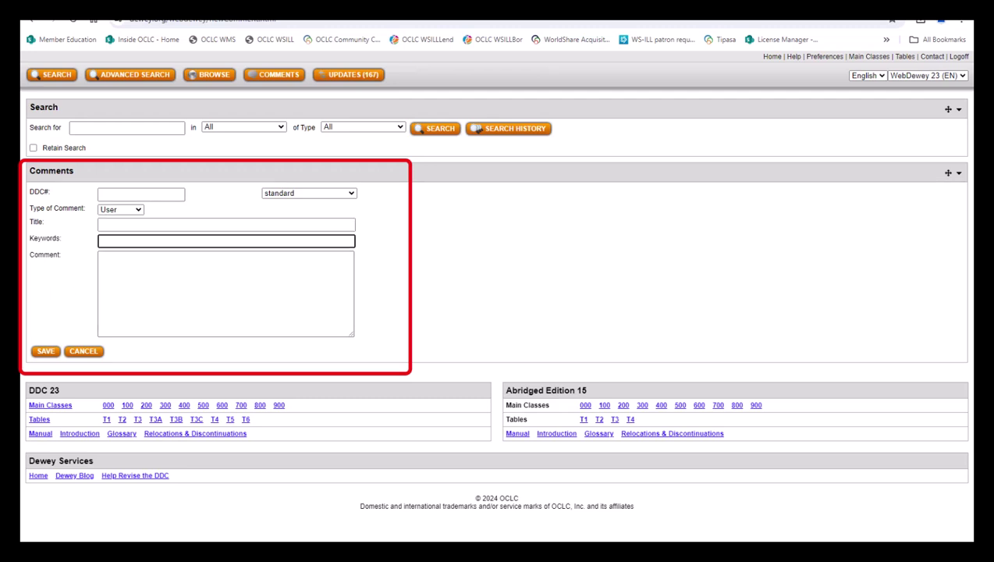
{"action": "left_click", "coordinate": [131, 269]}
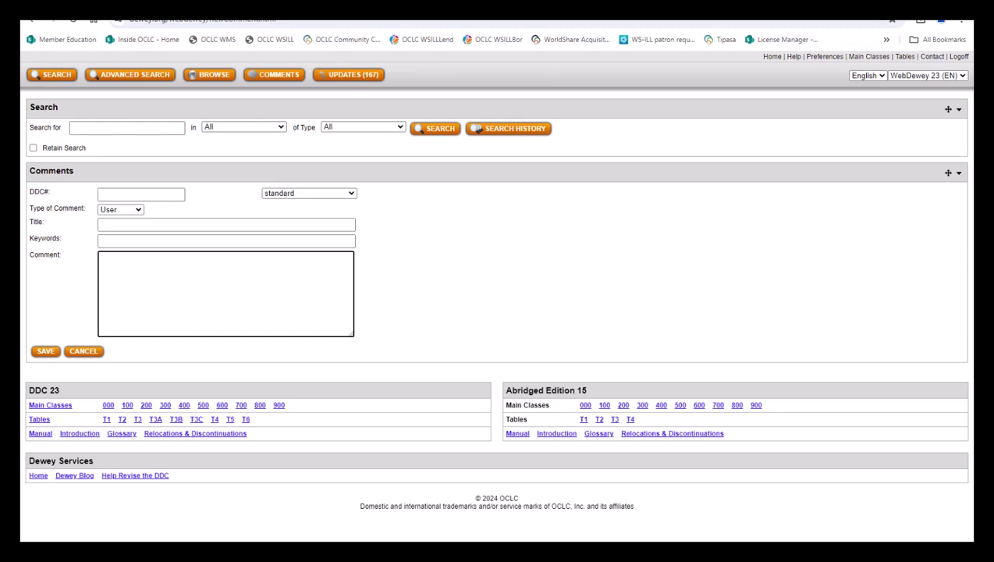
Search from the home page, open the record 155.4567 Children with social disadvantages, and start a new comment for that number.
{"action": "left_click", "coordinate": [772, 57]}
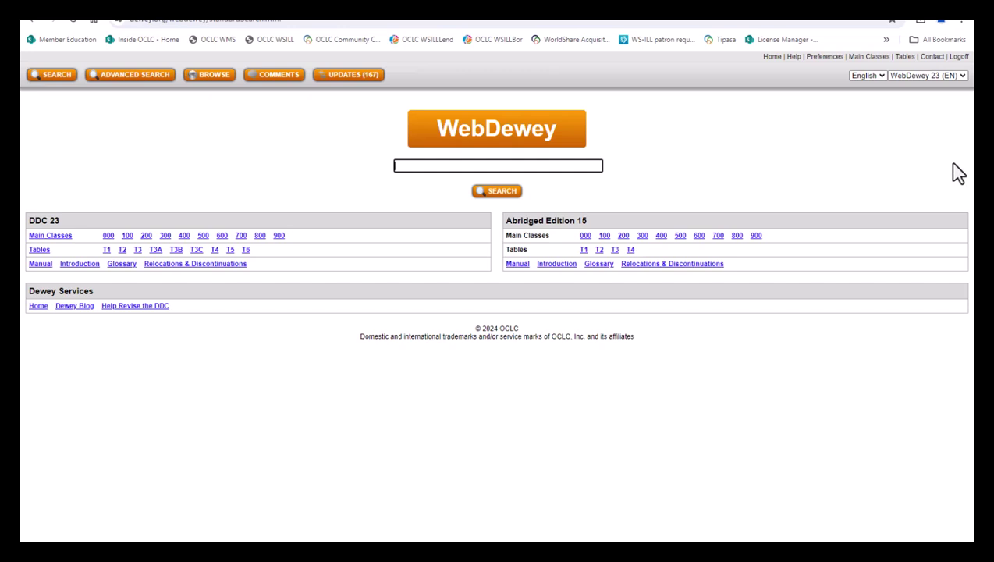
{"action": "left_click", "coordinate": [443, 167]}
{"action": "left_click", "coordinate": [479, 192]}
{"action": "left_click", "coordinate": [494, 195]}
{"action": "left_click", "coordinate": [82, 163]}
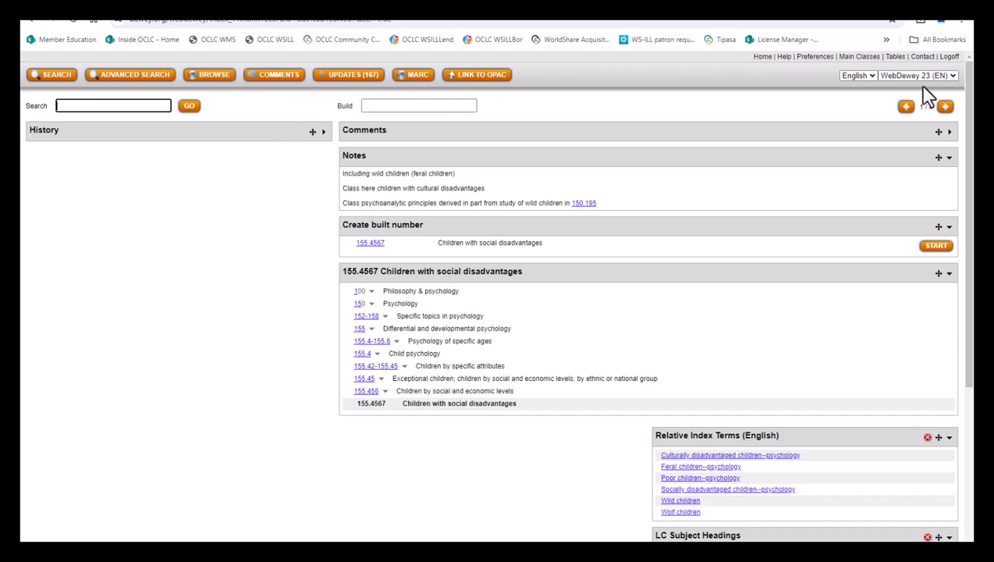
{"action": "left_click", "coordinate": [283, 78]}
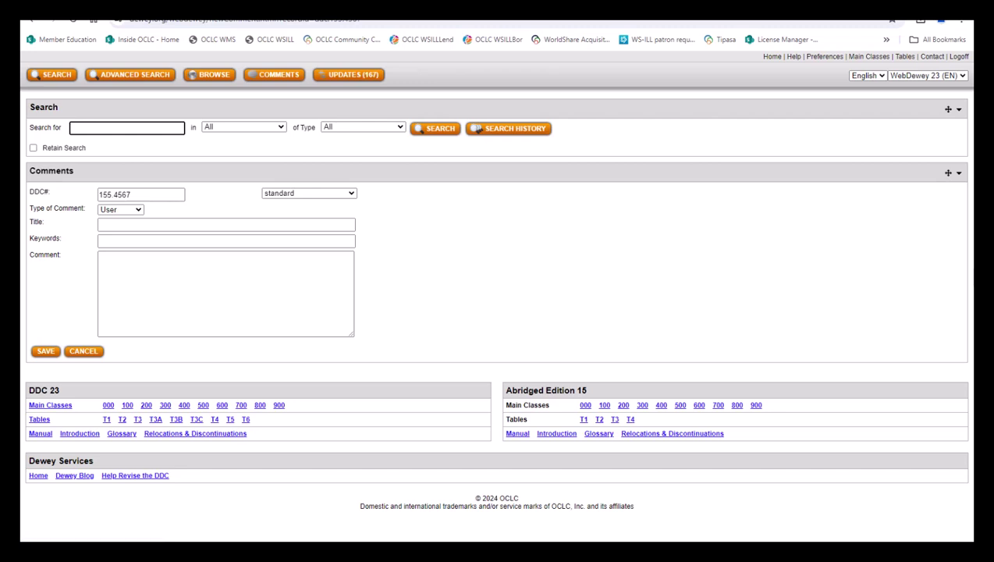